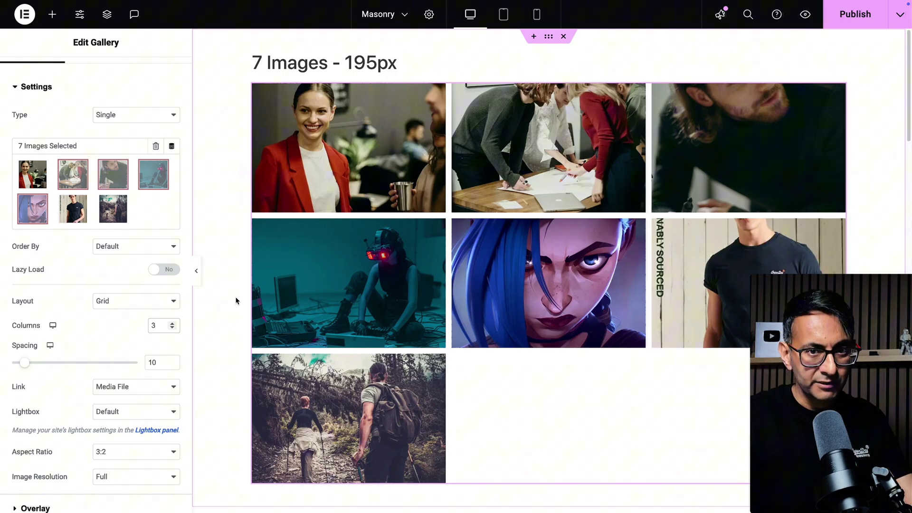
# Step: Set the gallery to three columns, try a 1:1 image ratio, then restore 3:2
pyautogui.click(173, 324)
pyautogui.click(173, 324)
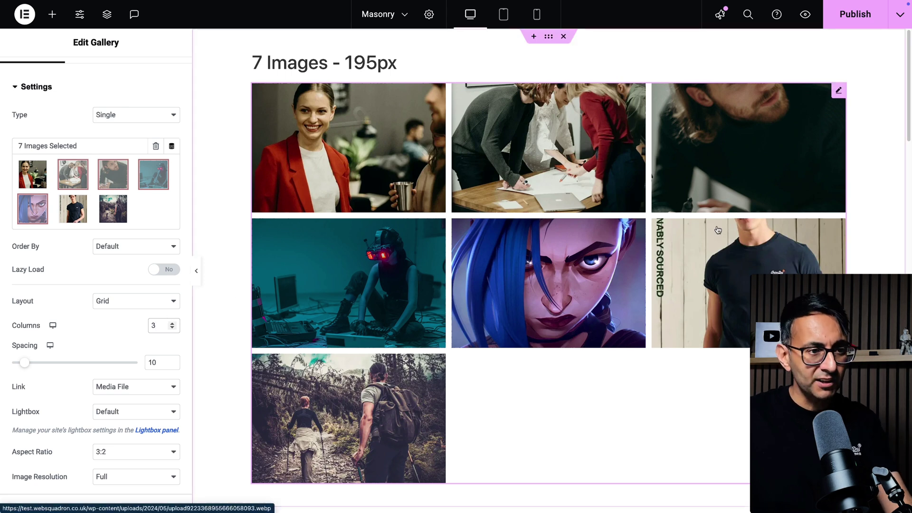
pyautogui.click(125, 459)
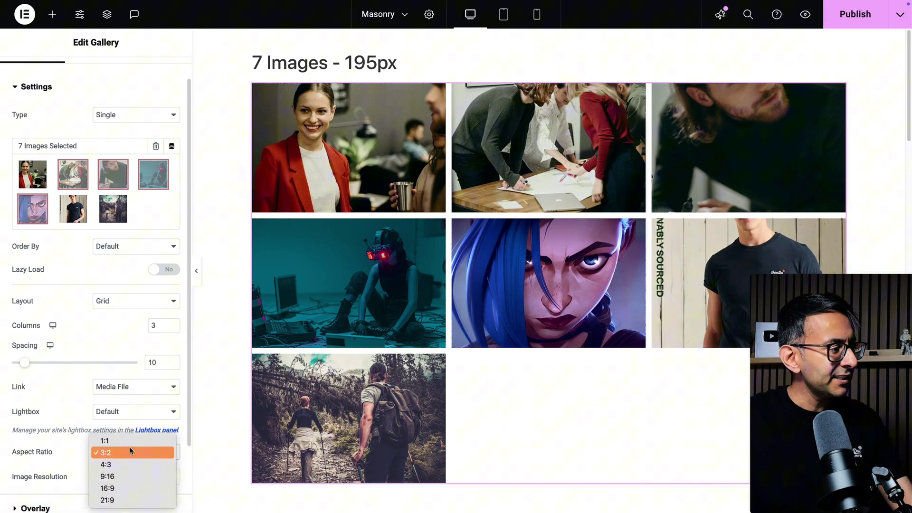
pyautogui.click(134, 444)
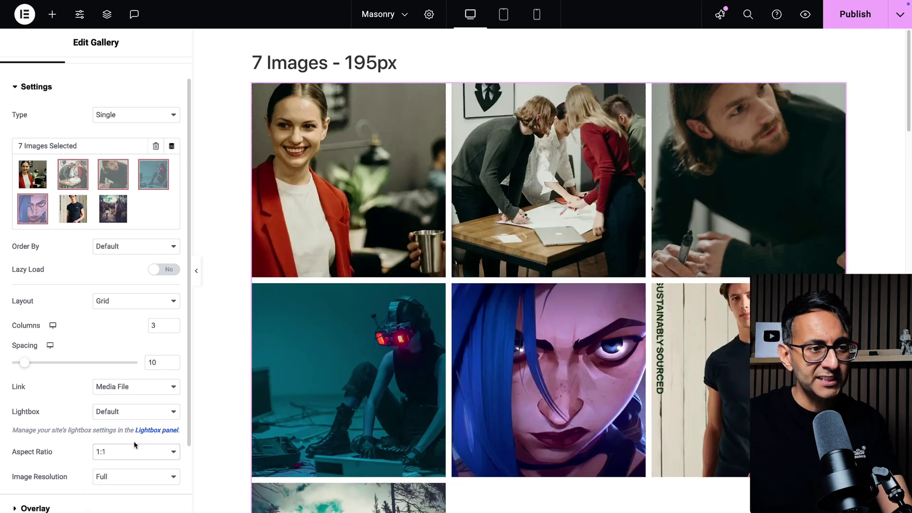
pyautogui.scroll(-6, 470, 366)
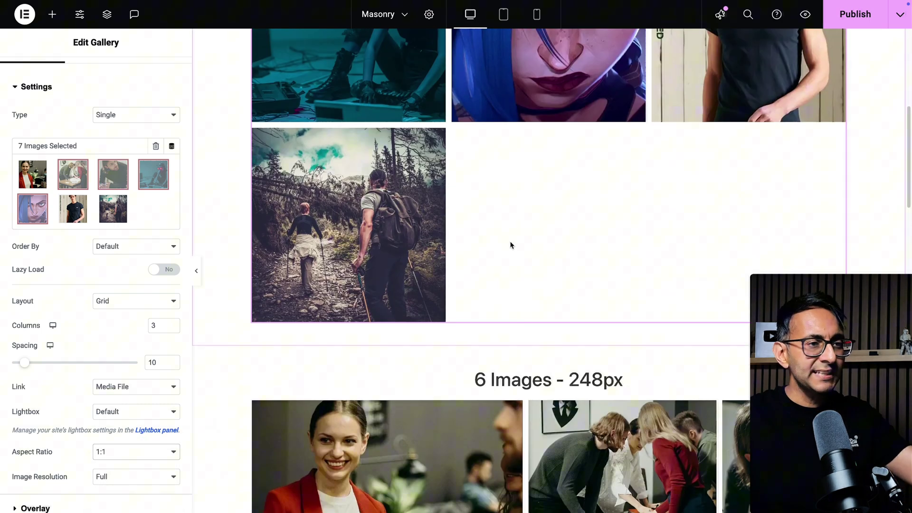
pyautogui.scroll(1, 537, 248)
pyautogui.click(134, 451)
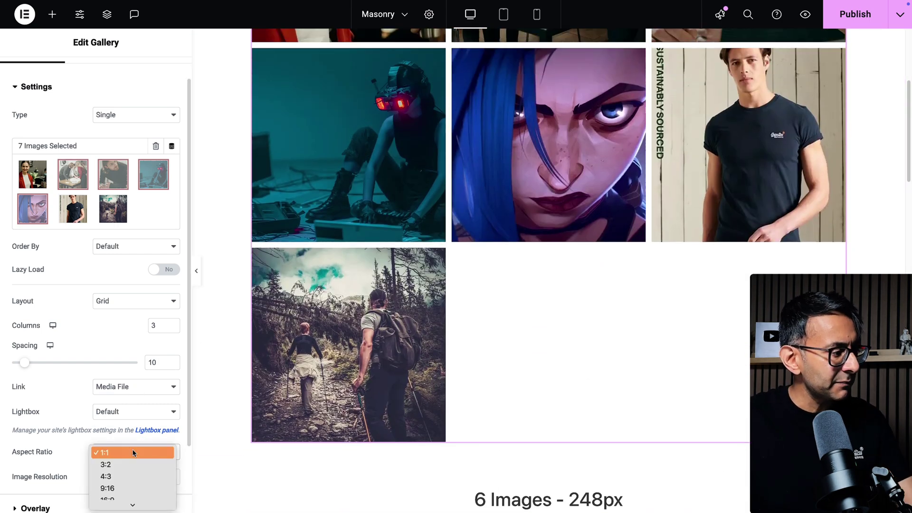
pyautogui.click(126, 468)
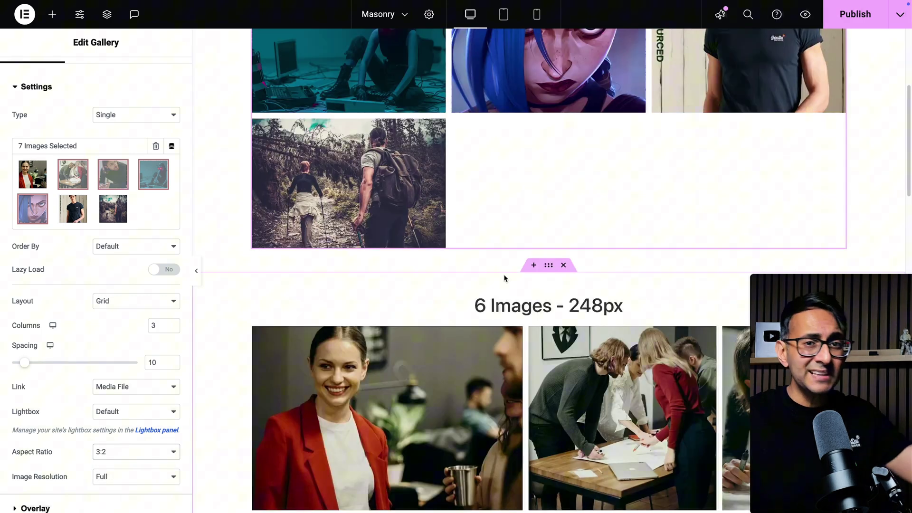
pyautogui.scroll(5, 504, 277)
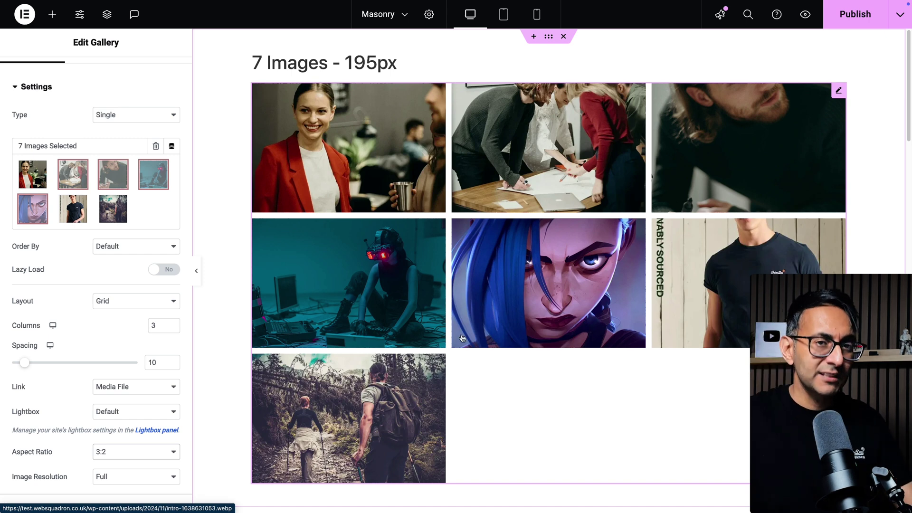
# Step: Switch the 7-image gallery layout to Masonry and scroll to inspect the stacked images
pyautogui.click(156, 301)
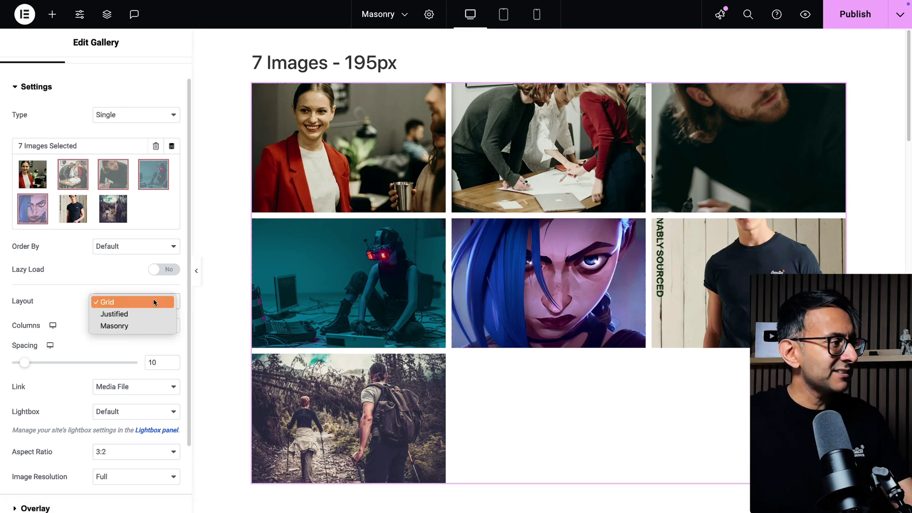
pyautogui.click(147, 326)
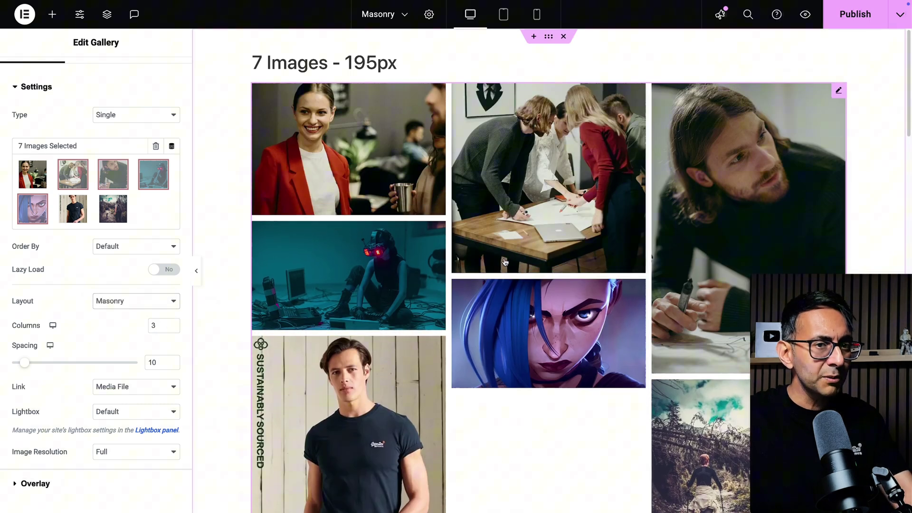
pyautogui.scroll(-1, 505, 263)
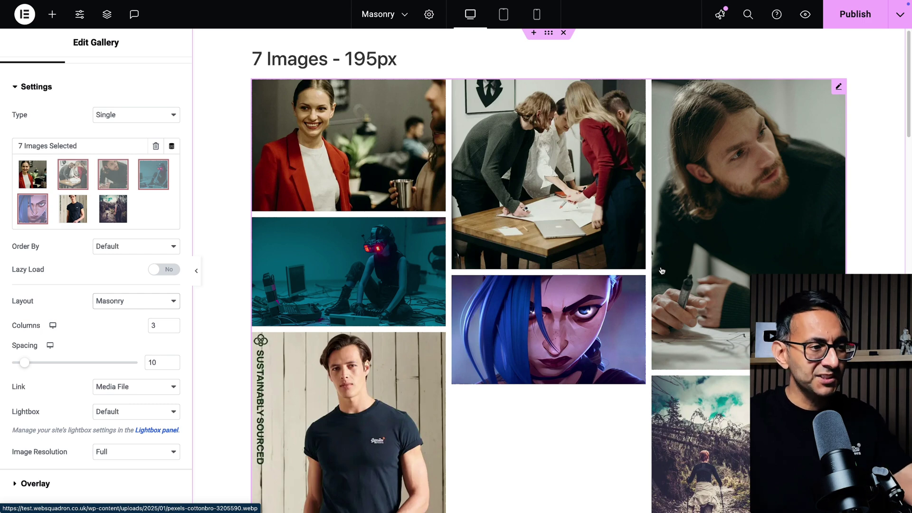
pyautogui.scroll(-2, 661, 270)
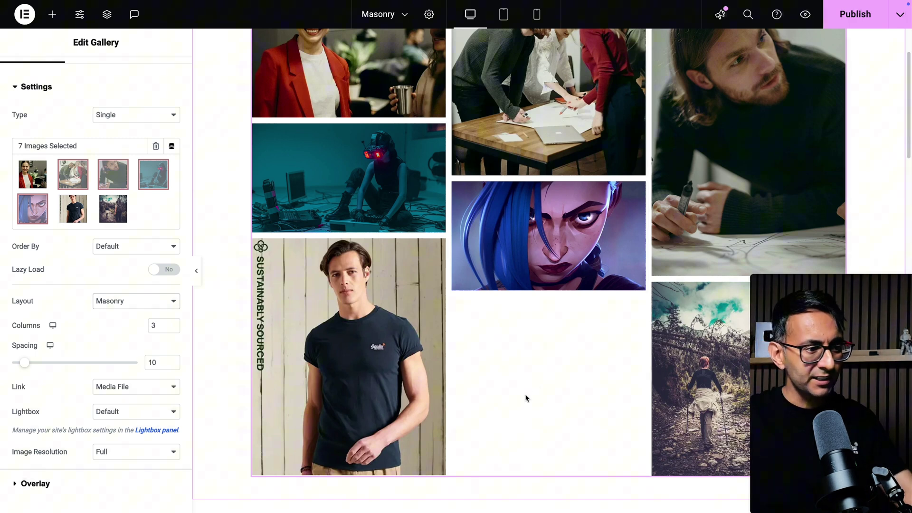
pyautogui.scroll(-2, 535, 386)
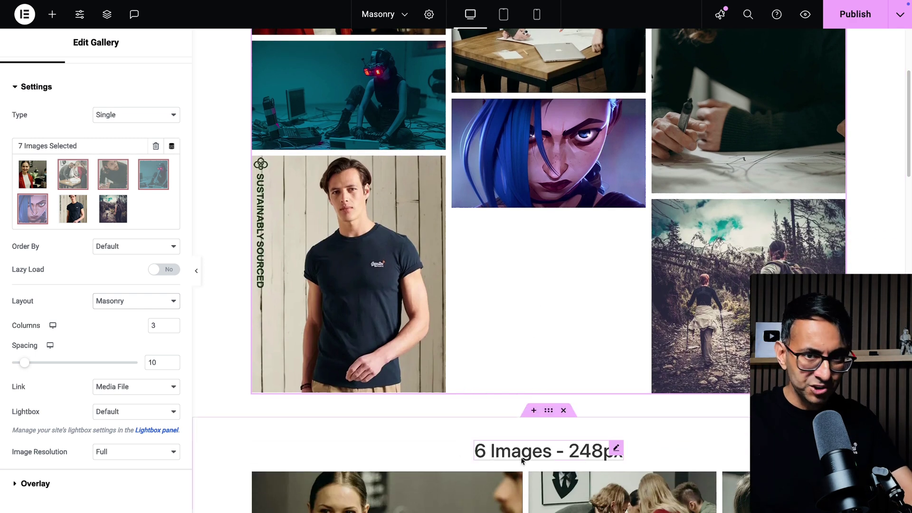
pyautogui.scroll(4, 522, 459)
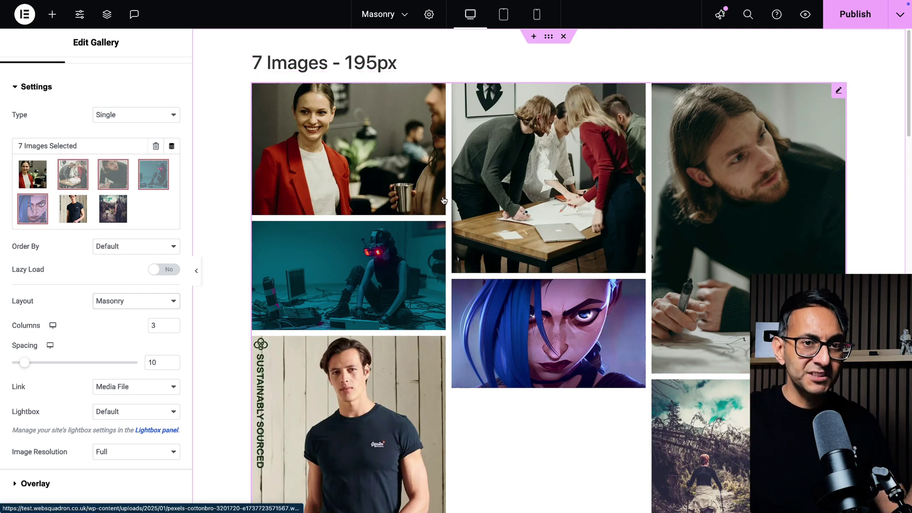
# Step: Switch the gallery layout to Justified, enter a 195 px row height, and preview with the panel hidden
pyautogui.click(122, 302)
pyautogui.click(116, 290)
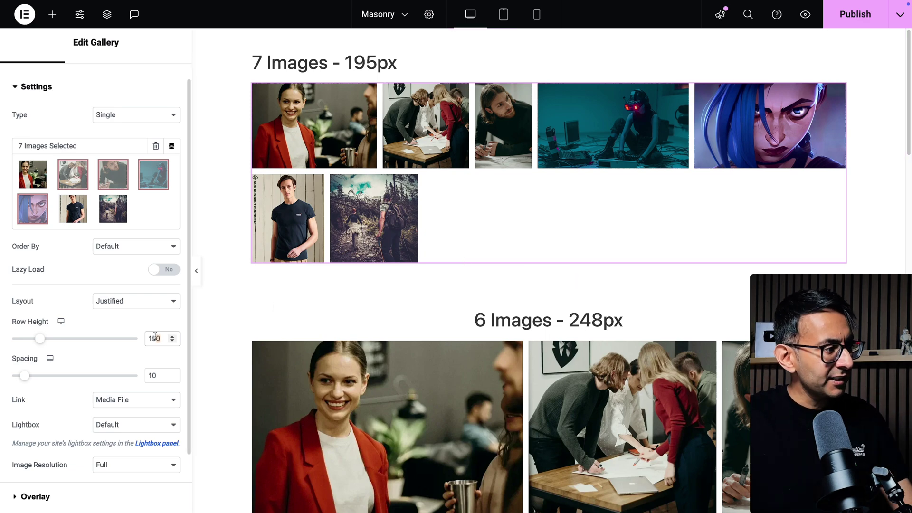
pyautogui.write('195')
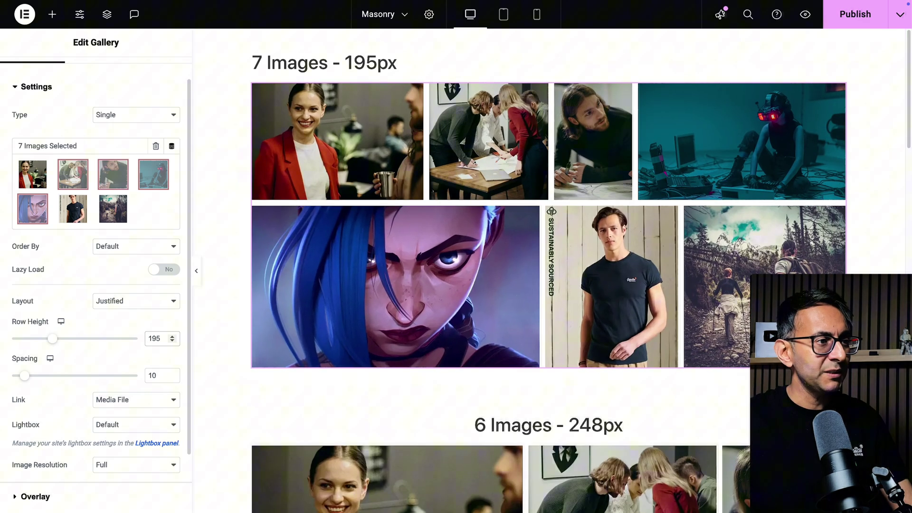
pyautogui.scroll(-1, 356, 323)
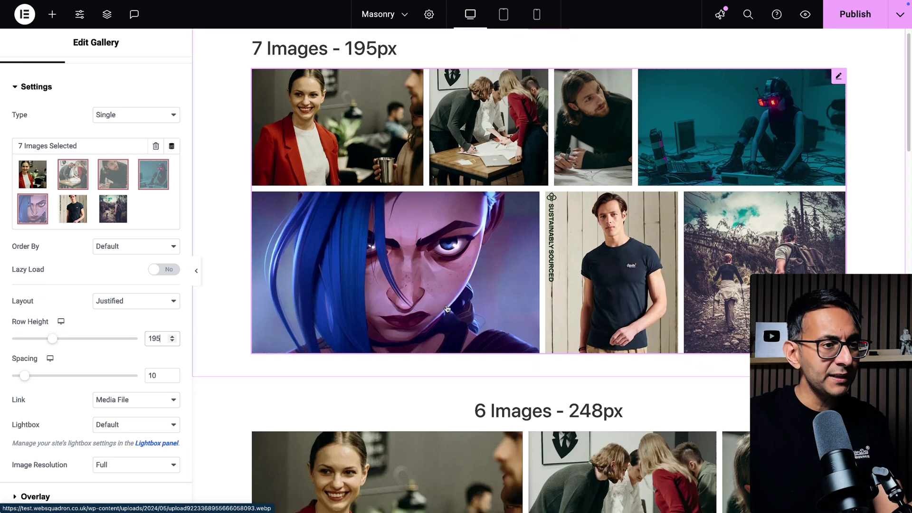
pyautogui.click(196, 278)
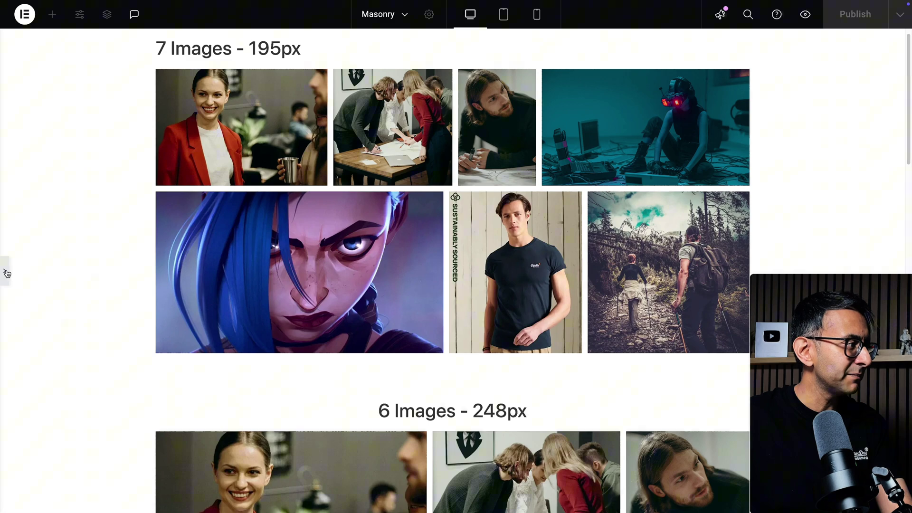
# Step: Briefly compare the Masonry layout, return the gallery to Justified, and preview with the panel hidden
pyautogui.click(7, 271)
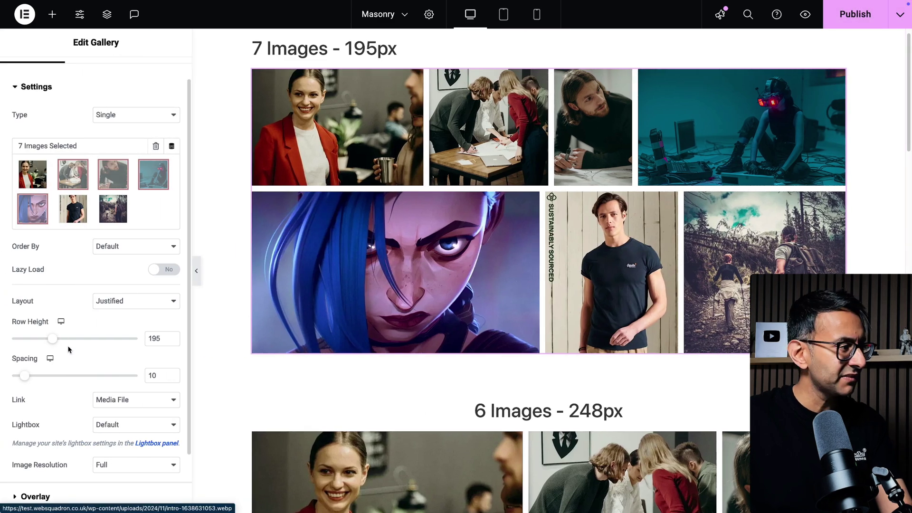
pyautogui.click(133, 302)
pyautogui.click(114, 313)
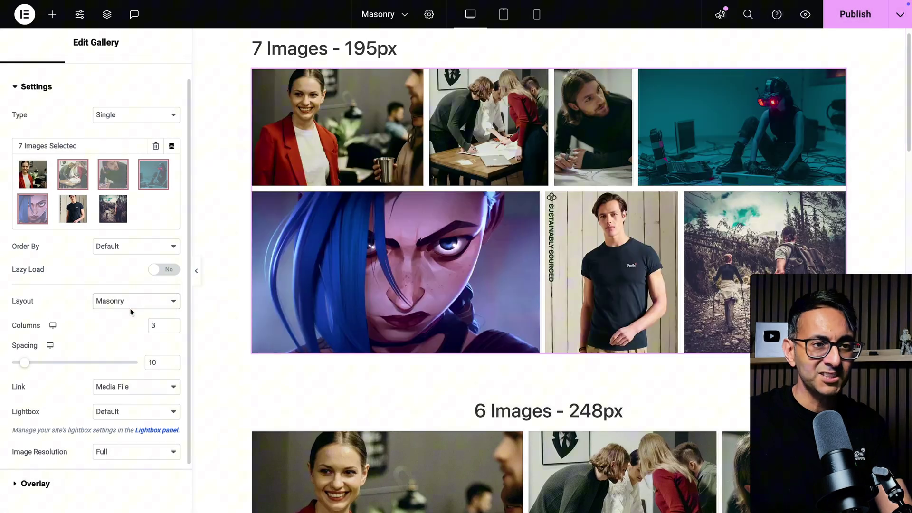
pyautogui.scroll(-2, 735, 225)
pyautogui.scroll(2, 736, 225)
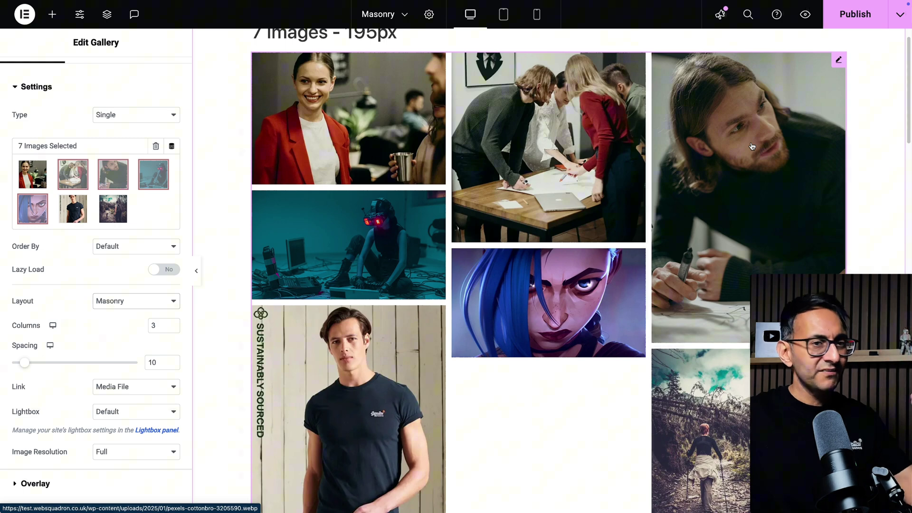
pyautogui.click(142, 300)
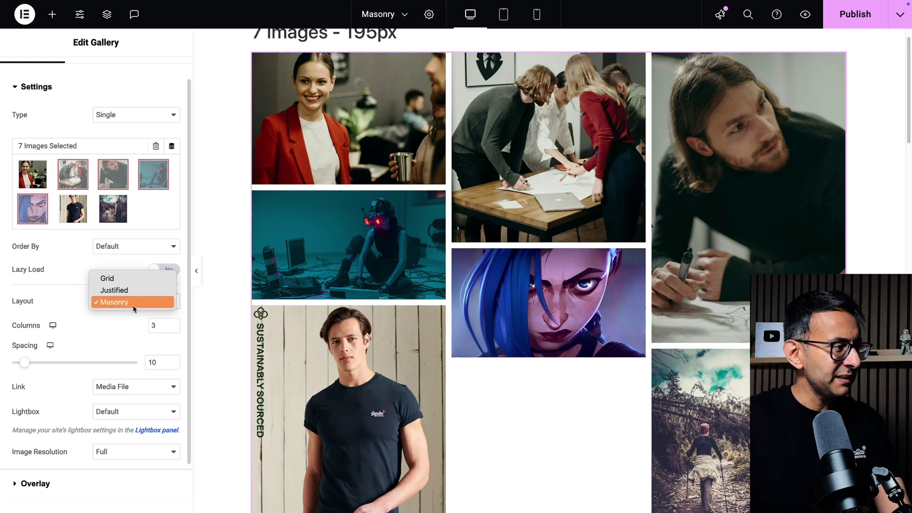
pyautogui.click(131, 289)
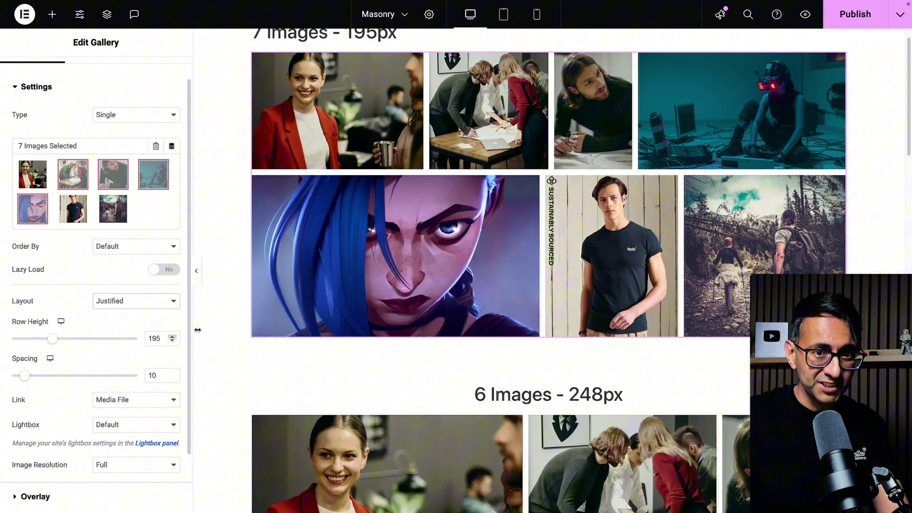
pyautogui.scroll(1, 773, 158)
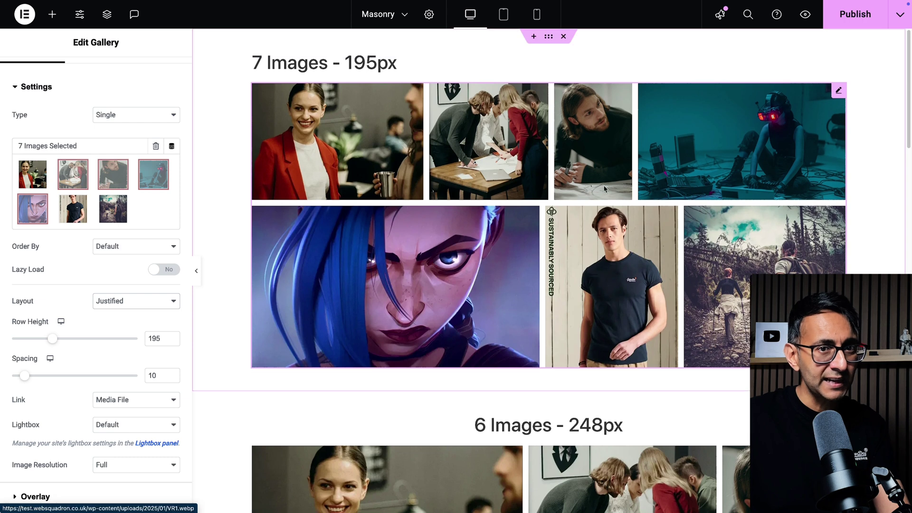
pyautogui.click(196, 270)
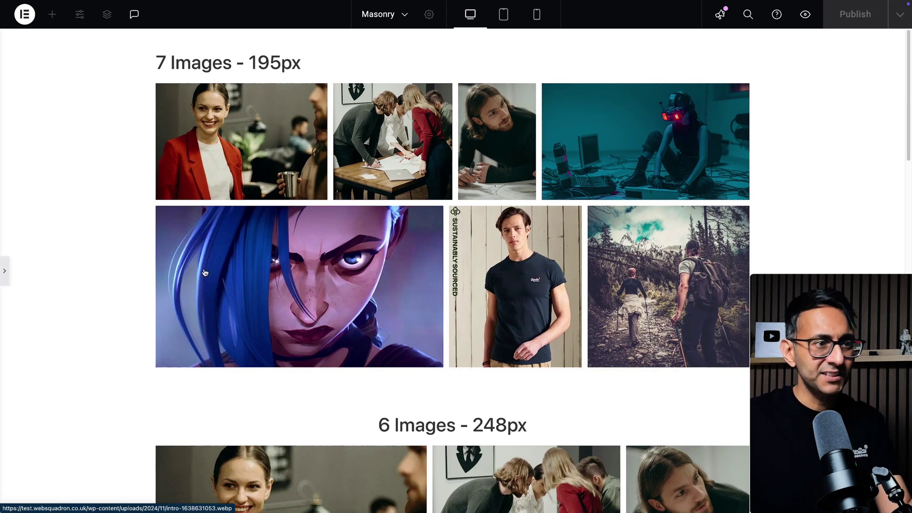
# Step: Narrow the gallery's surrounding container to 500 px wide, then return to the gallery settings
pyautogui.click(4, 271)
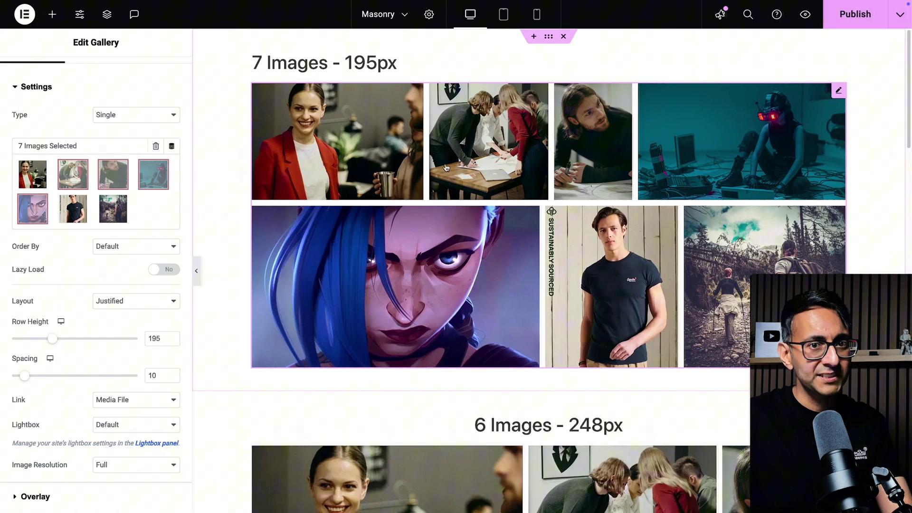
pyautogui.click(548, 36)
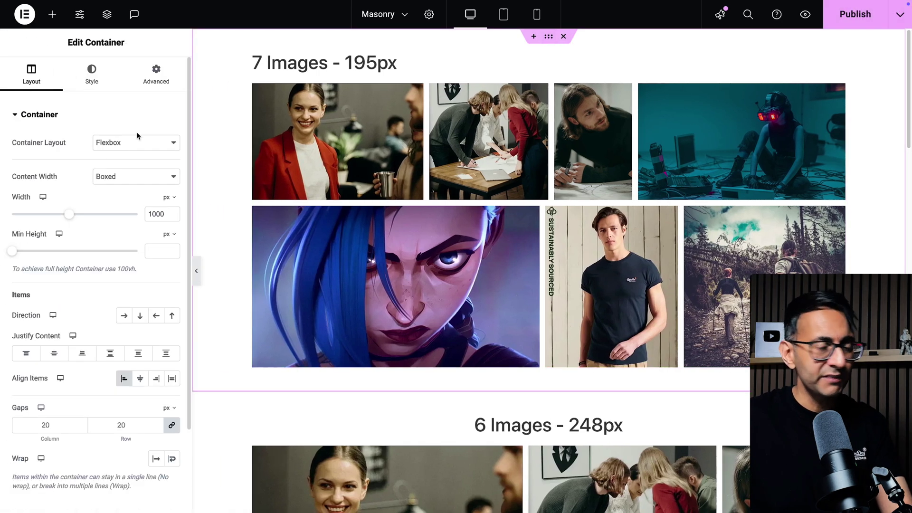
pyautogui.moveTo(69, 214); pyautogui.dragTo(10, 216)
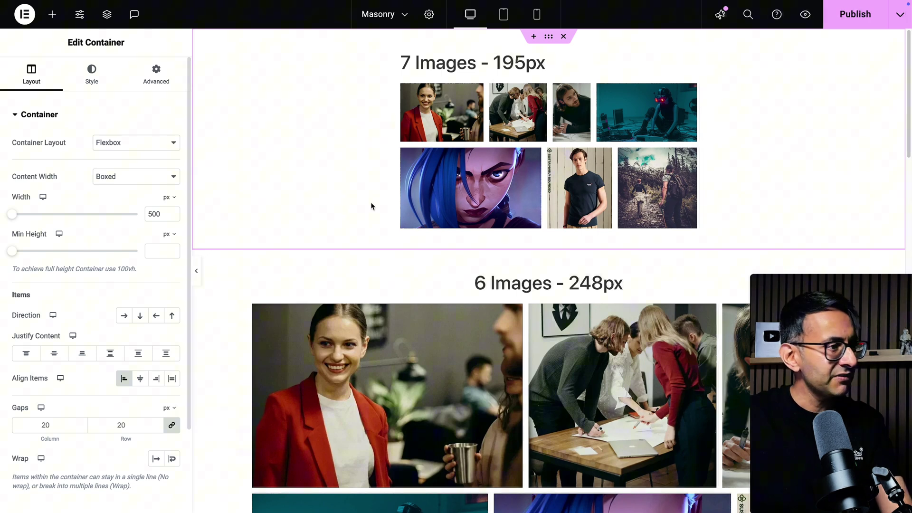
pyautogui.click(691, 90)
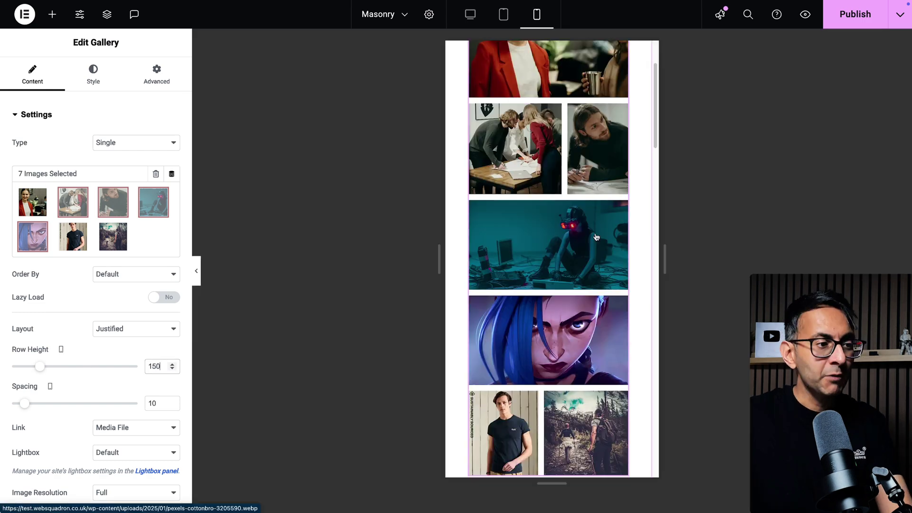
# Step: Return from the mobile preview to desktop view and select the 195 px Row Height value
pyautogui.scroll(-2, 596, 236)
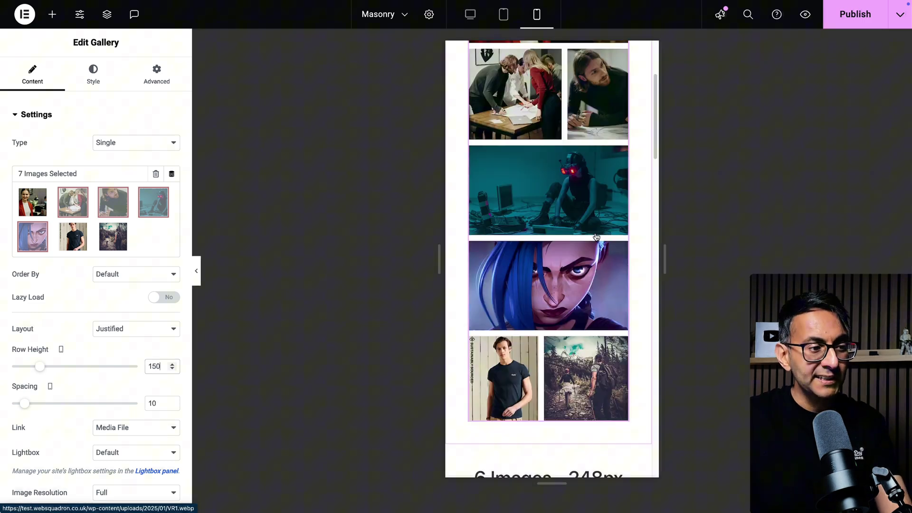
pyautogui.click(469, 15)
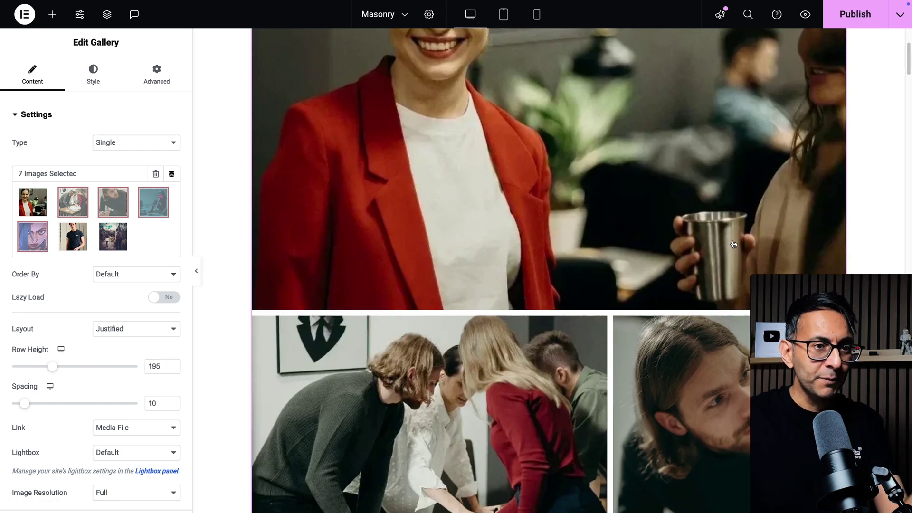
pyautogui.scroll(3, 727, 236)
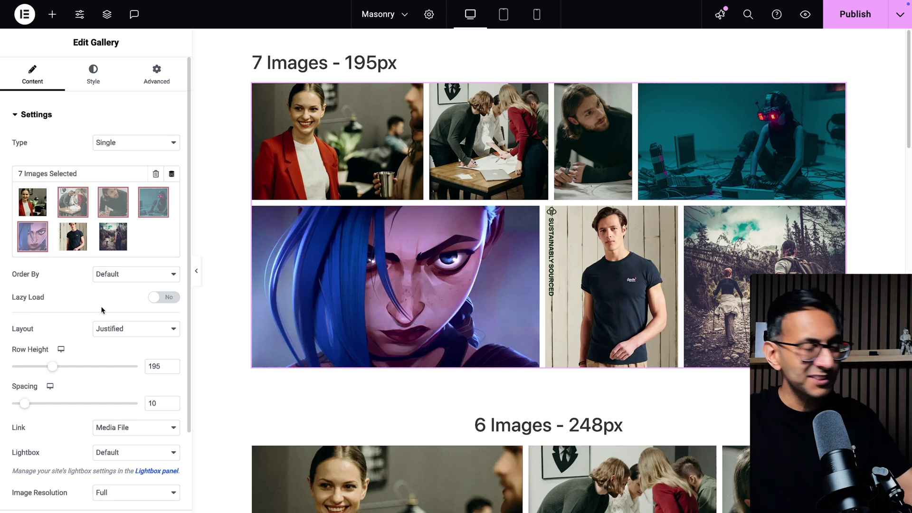
pyautogui.moveTo(159, 369); pyautogui.dragTo(150, 362)
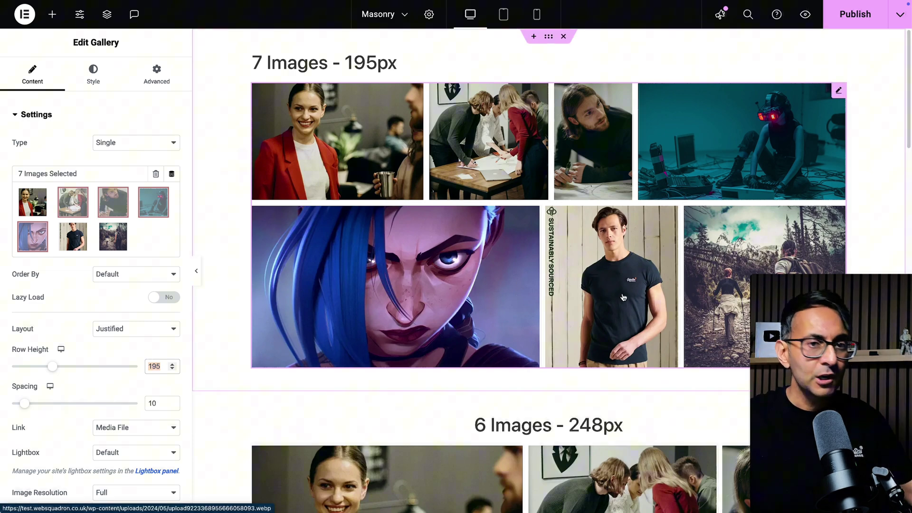
# Step: Widen the page preview by dragging the panel edge and select the 6-image gallery
pyautogui.scroll(-5, 593, 292)
pyautogui.scroll(-4, 626, 297)
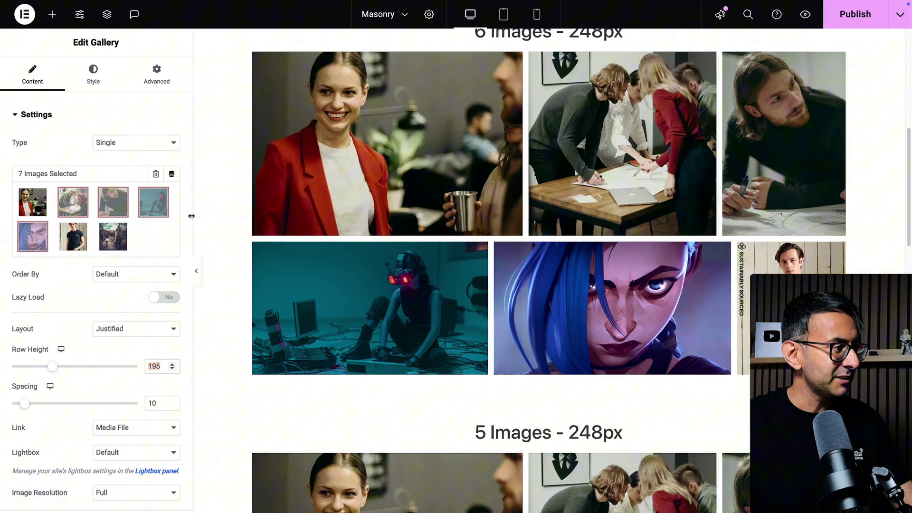
pyautogui.moveTo(190, 216); pyautogui.dragTo(137, 211)
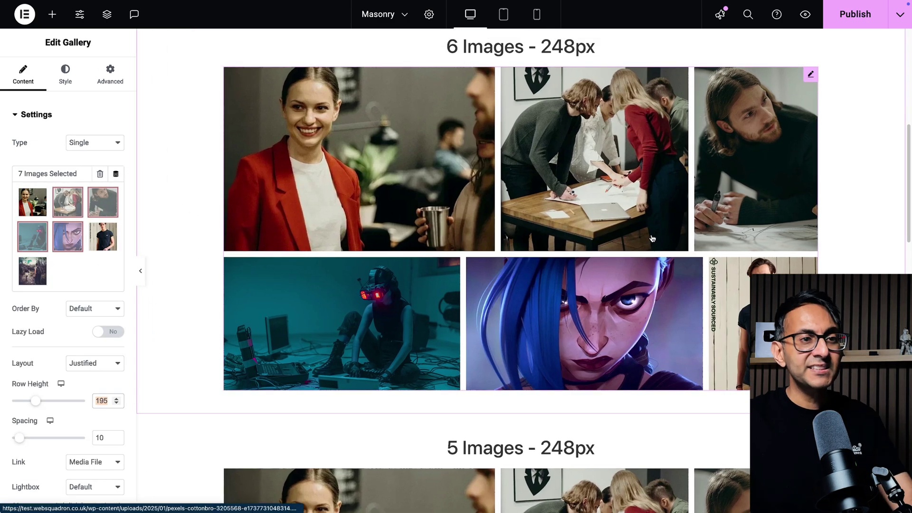
pyautogui.scroll(6, 741, 177)
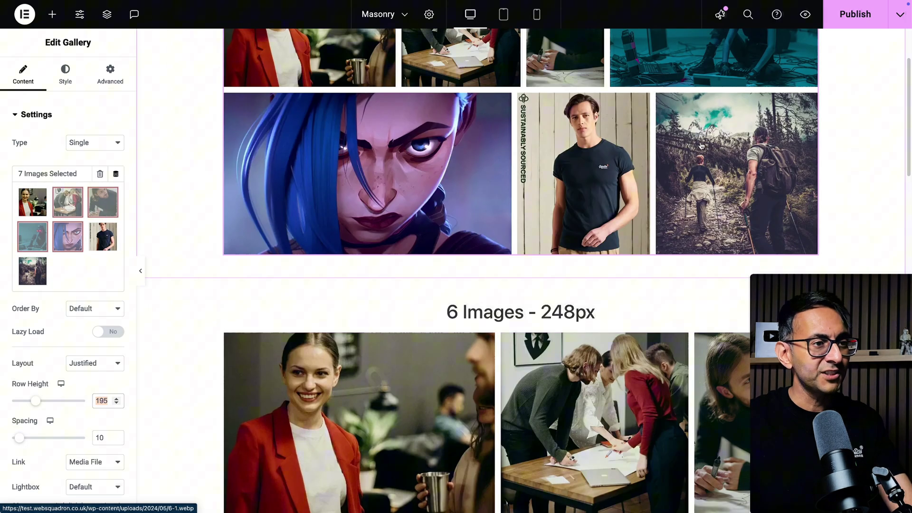
pyautogui.scroll(-6, 736, 197)
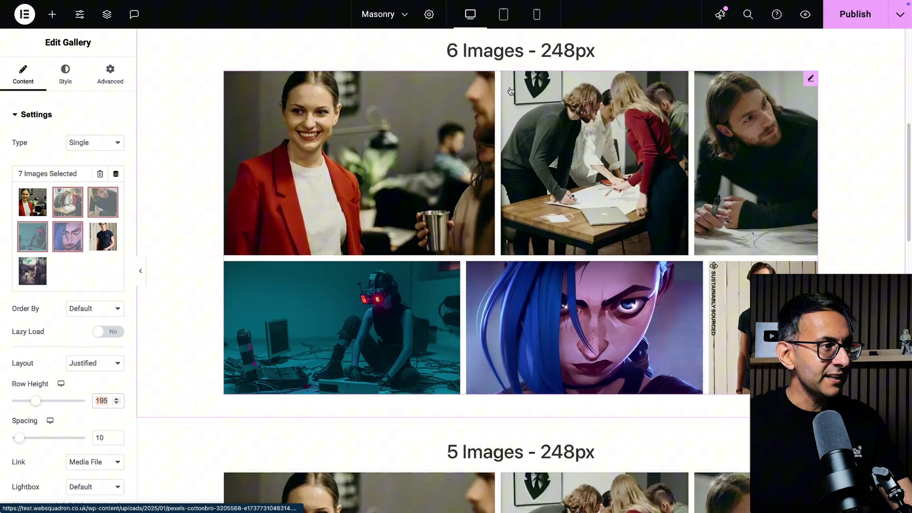
pyautogui.click(809, 76)
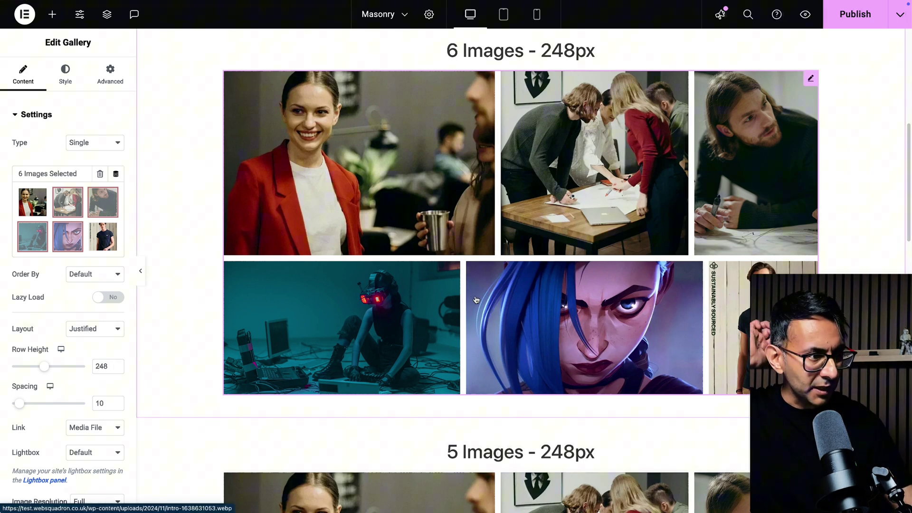
pyautogui.scroll(1, 597, 303)
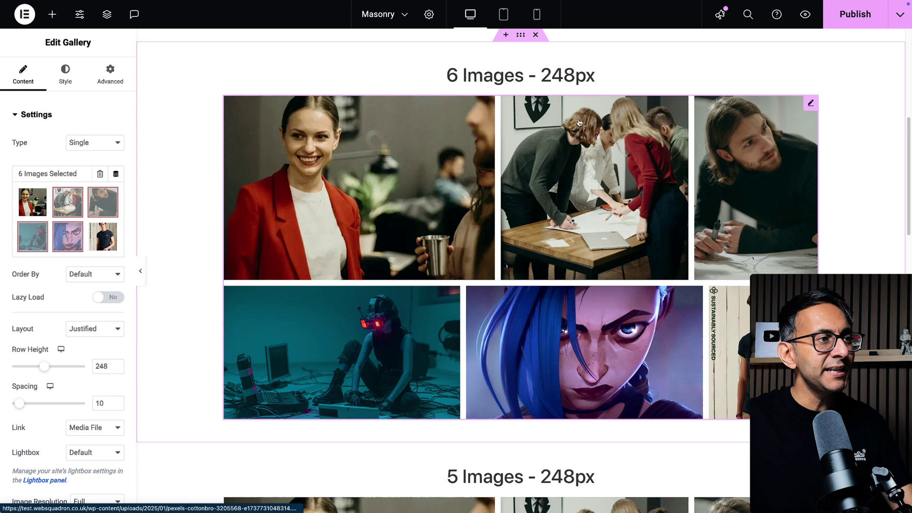
# Step: Drag the 6 Images container width to 705 px, then reset the 5 Images container to 1000 and narrow it to 678 px
pyautogui.click(523, 38)
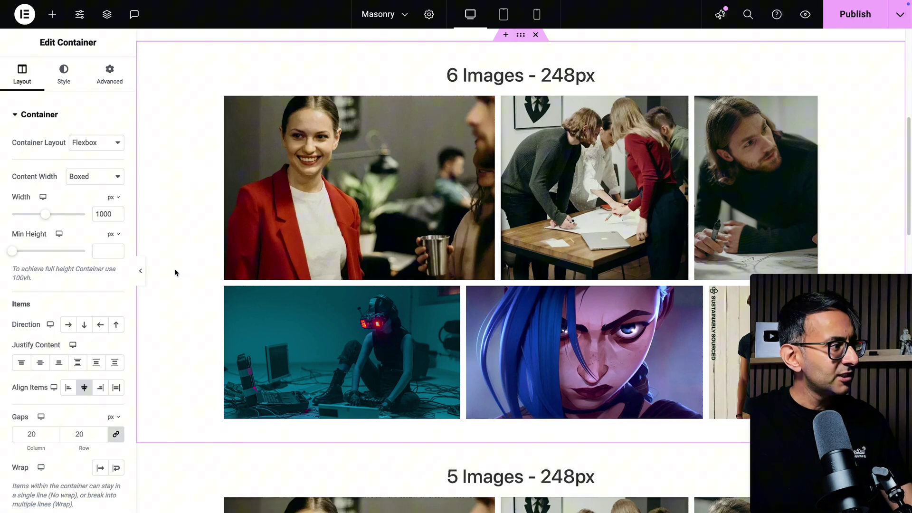
pyautogui.moveTo(48, 216); pyautogui.dragTo(28, 216)
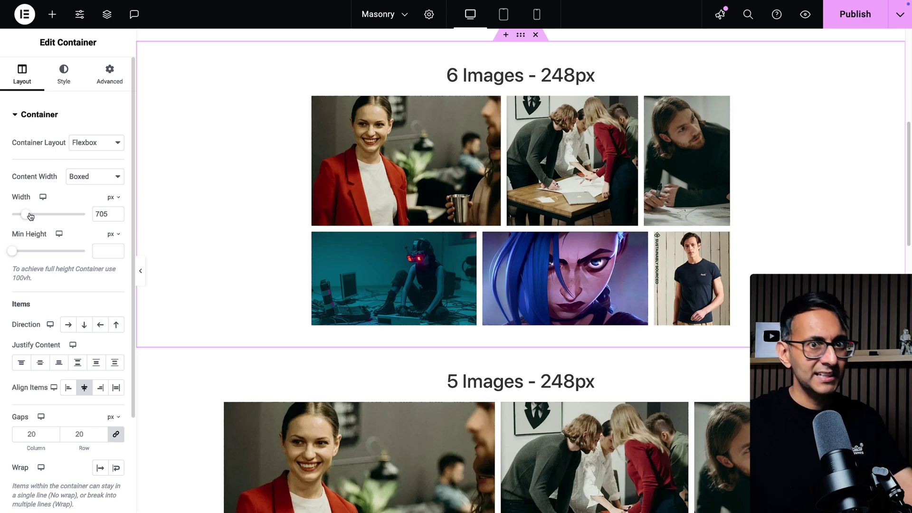
pyautogui.scroll(-5, 577, 285)
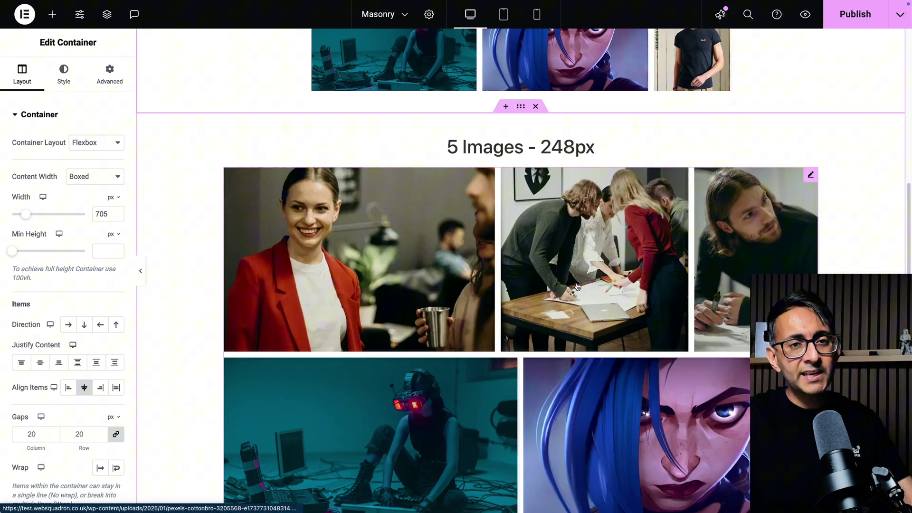
pyautogui.scroll(-1, 577, 285)
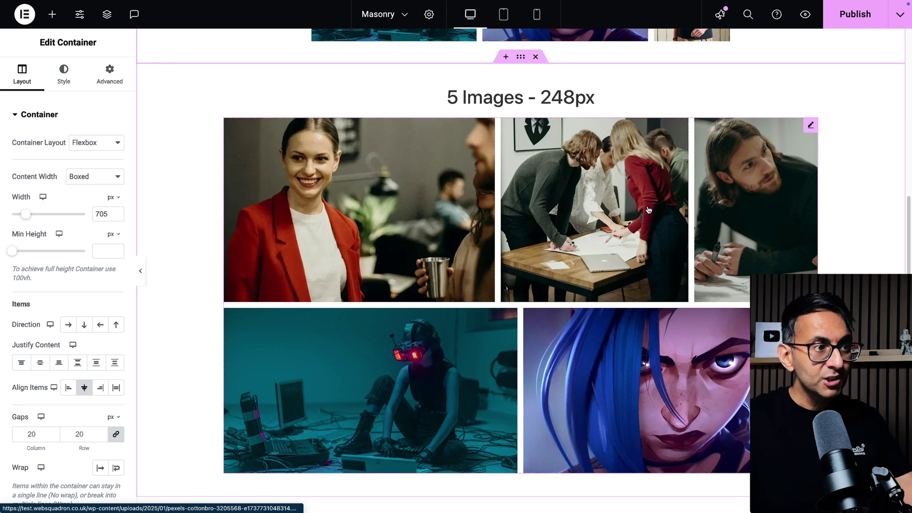
pyautogui.click(43, 215)
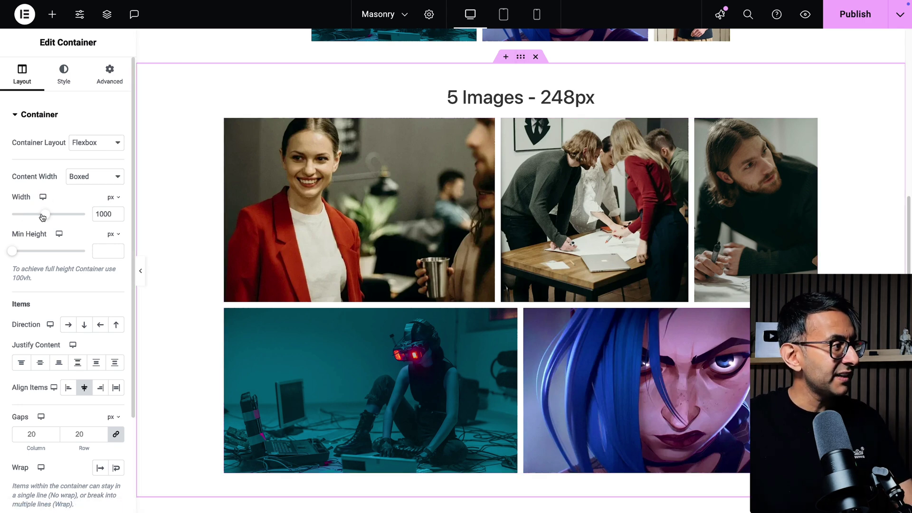
pyautogui.moveTo(42, 216); pyautogui.dragTo(24, 215)
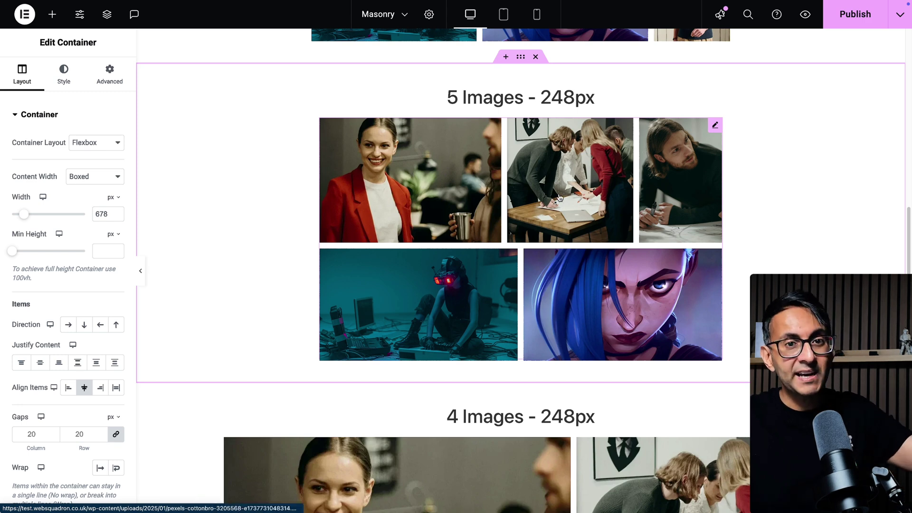
# Step: Locate the 4 Images section and drag its container Width slider, shrinking it to 500 px
pyautogui.scroll(-8, 576, 240)
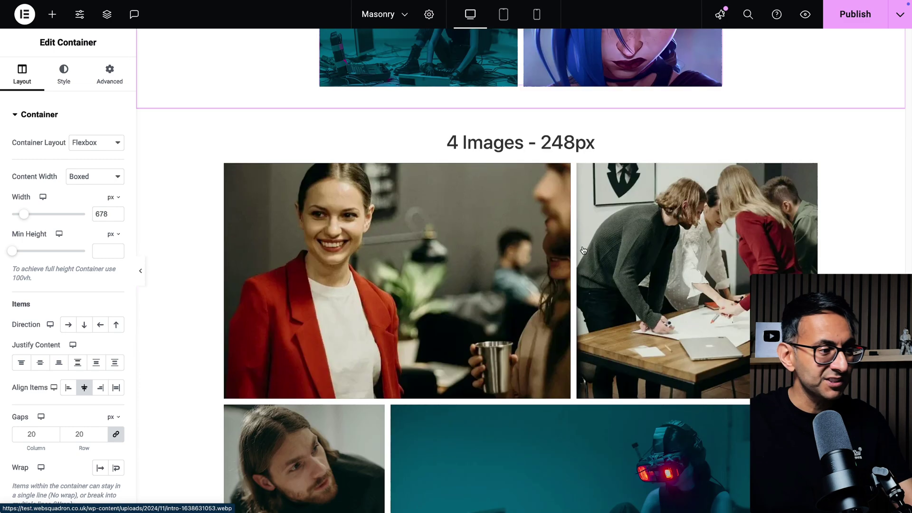
pyautogui.scroll(-1, 630, 258)
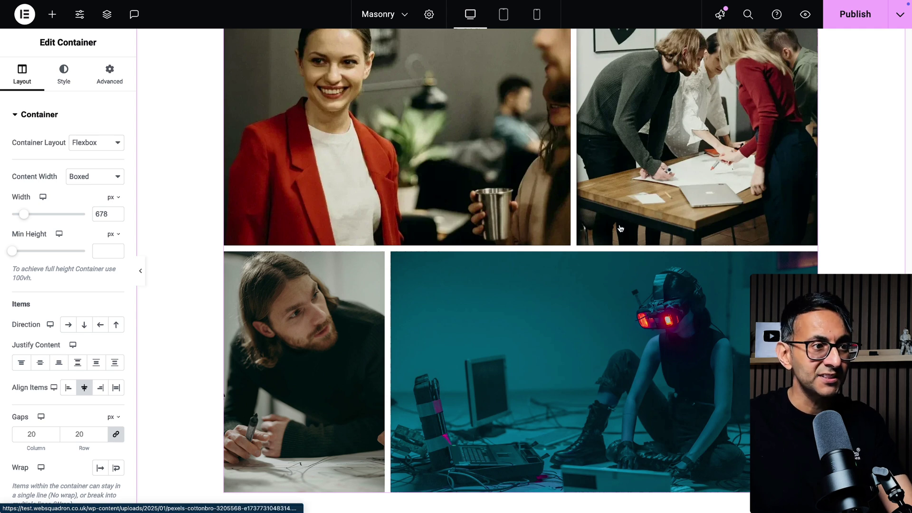
pyautogui.scroll(1, 620, 228)
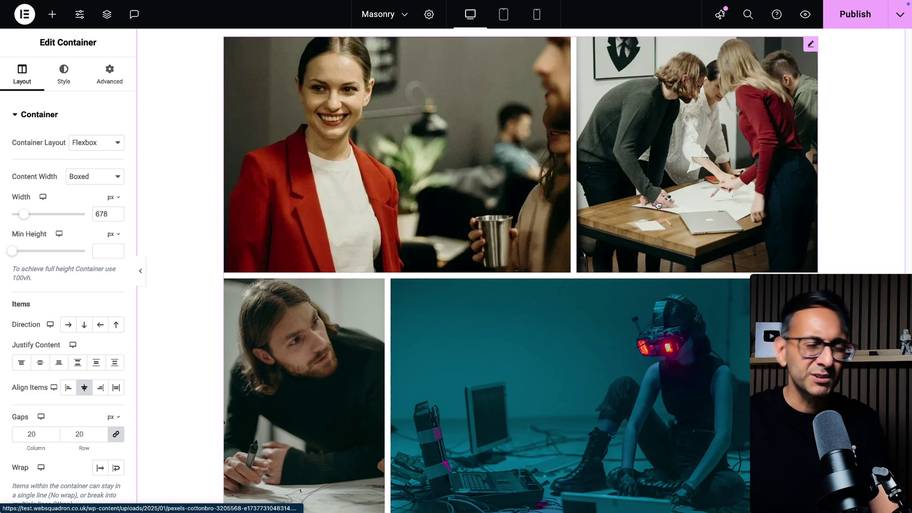
pyautogui.scroll(-2, 298, 373)
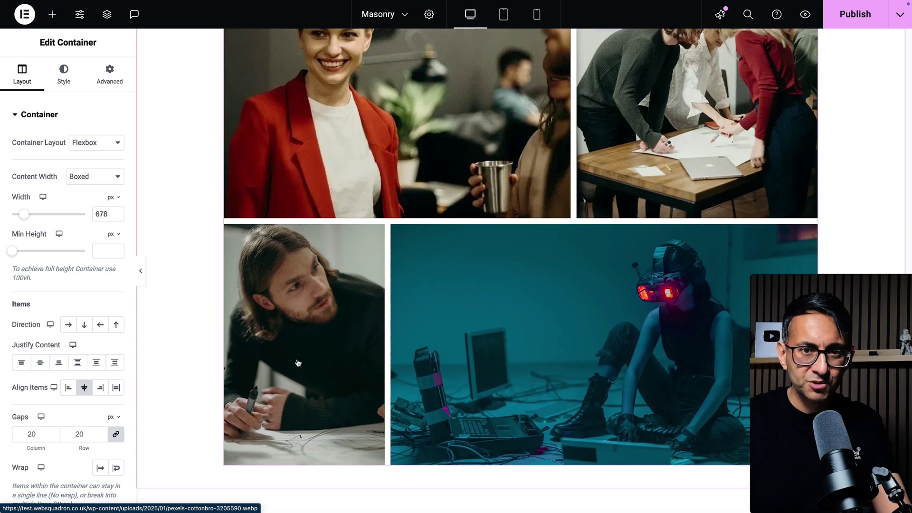
pyautogui.scroll(6, 401, 339)
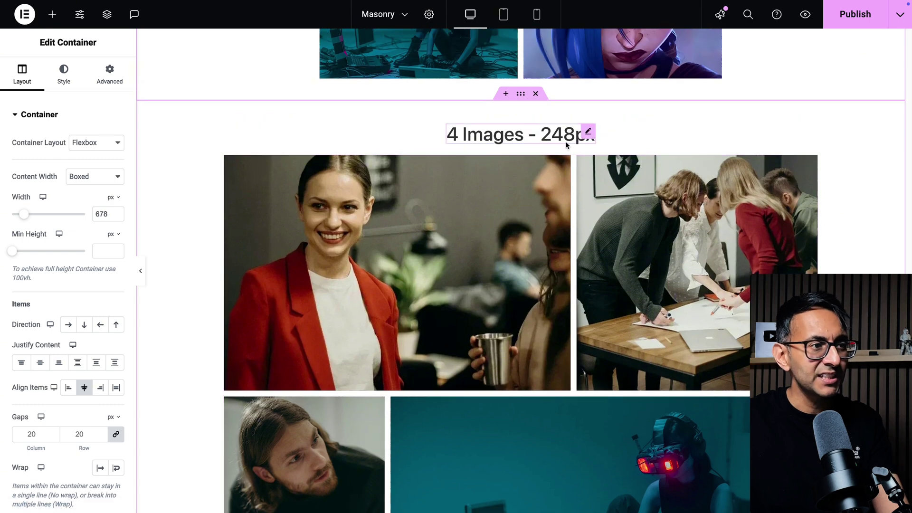
pyautogui.scroll(10, 607, 161)
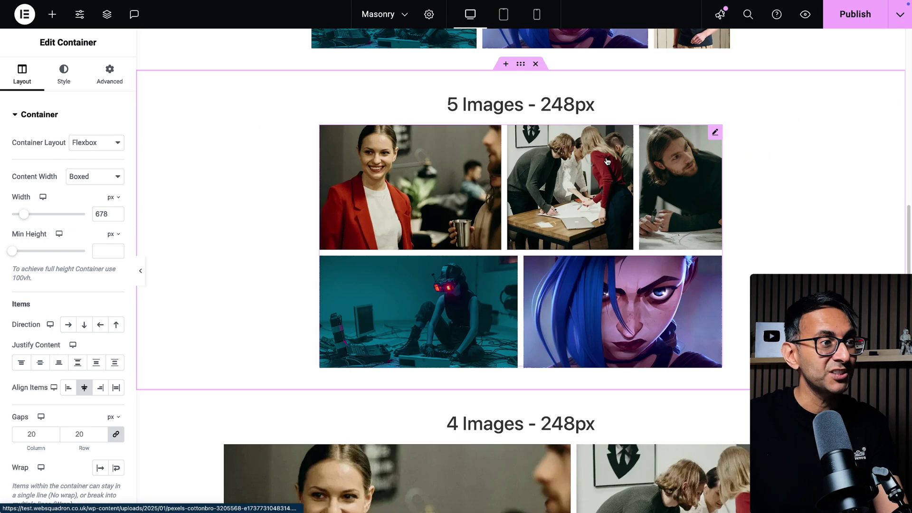
pyautogui.scroll(-8, 574, 164)
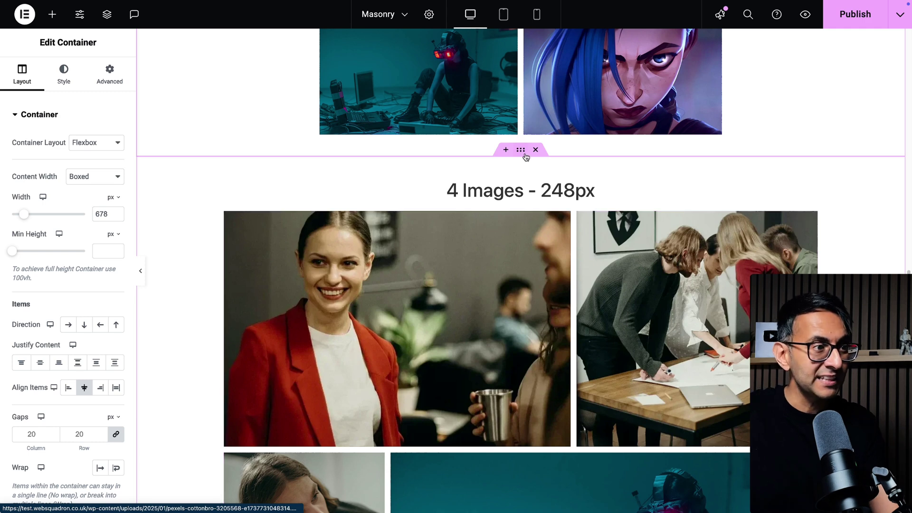
pyautogui.moveTo(23, 215); pyautogui.dragTo(4, 212)
pyautogui.scroll(-1, 664, 267)
pyautogui.scroll(-1, 663, 267)
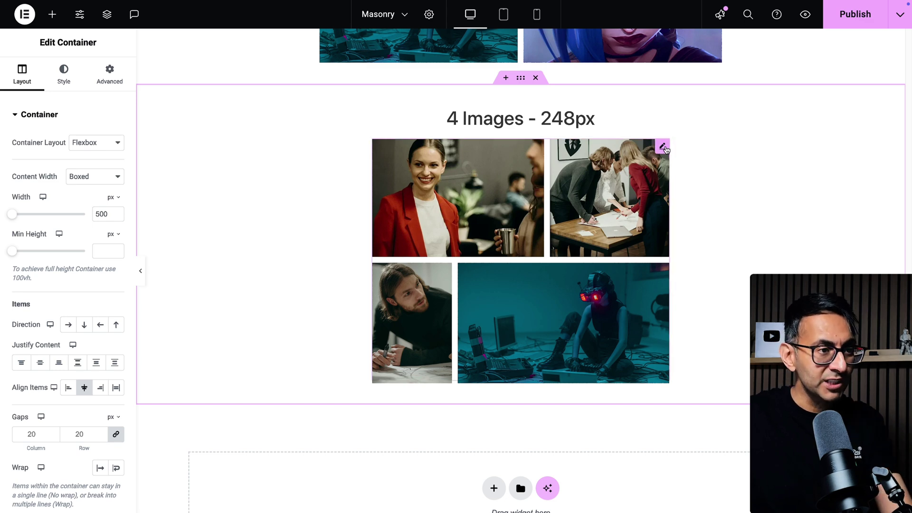
# Step: Open the 4-image gallery settings, try Masonry, then Grid with 1:1 and 3:2 aspect ratios
pyautogui.click(663, 147)
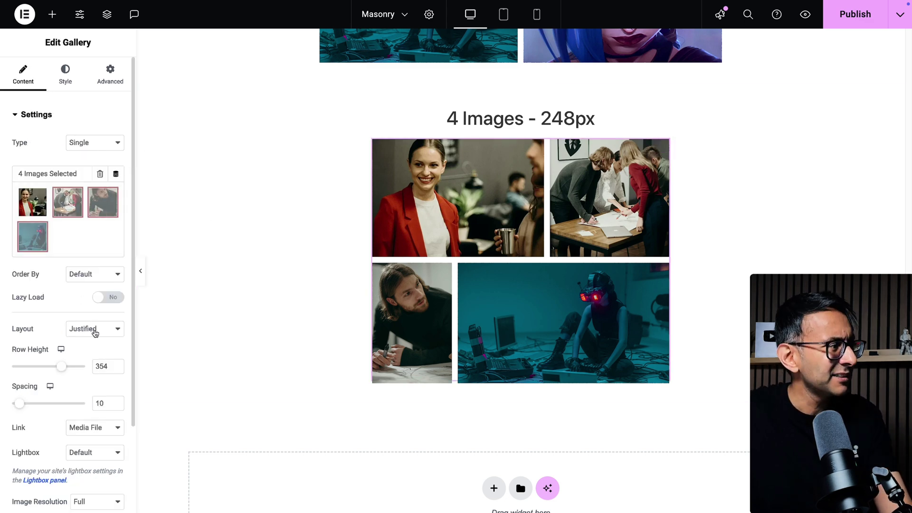
pyautogui.click(95, 333)
pyautogui.click(98, 341)
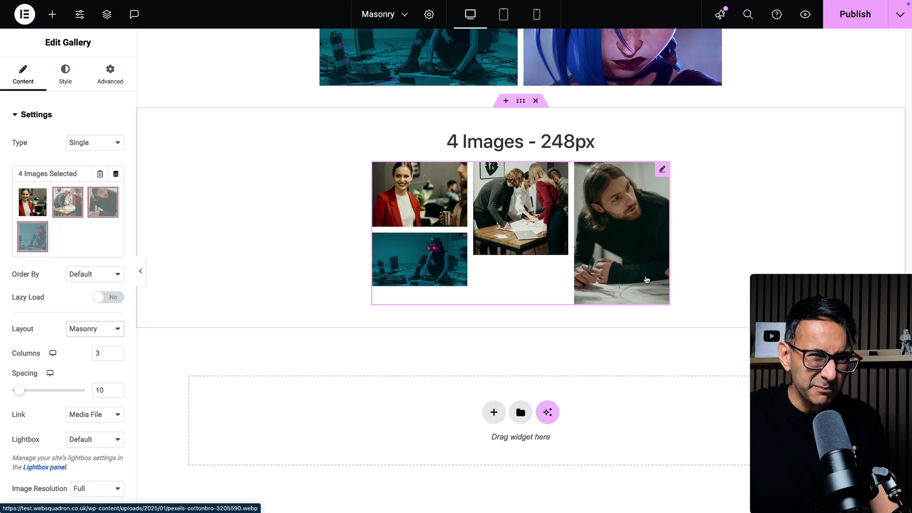
pyautogui.click(97, 332)
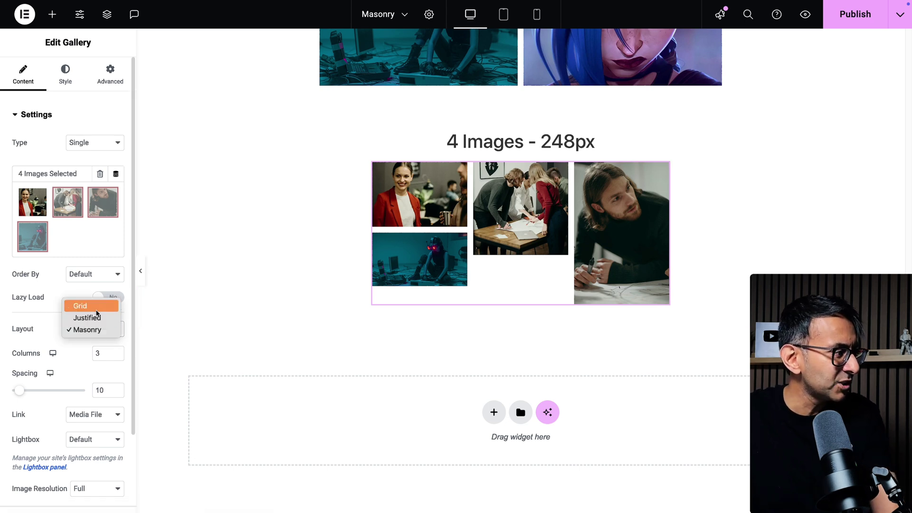
pyautogui.click(96, 310)
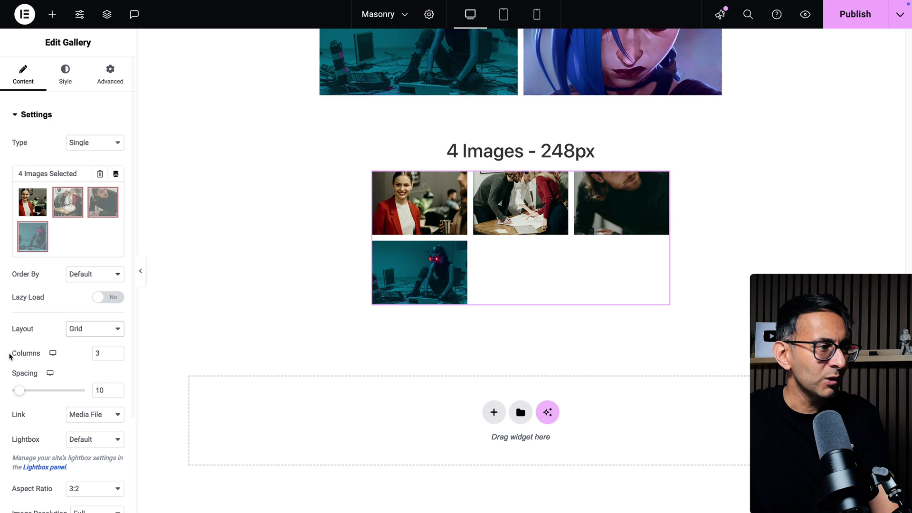
pyautogui.click(99, 487)
pyautogui.click(97, 414)
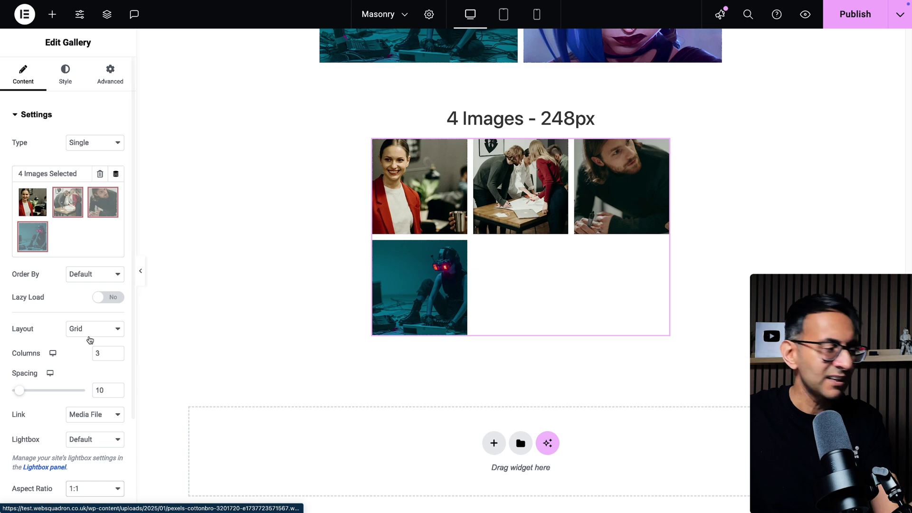
pyautogui.click(94, 485)
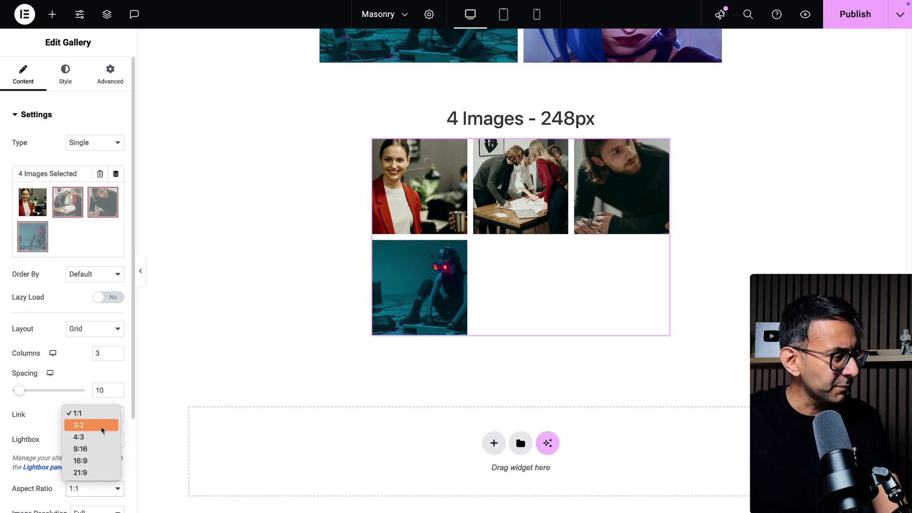
pyautogui.click(101, 426)
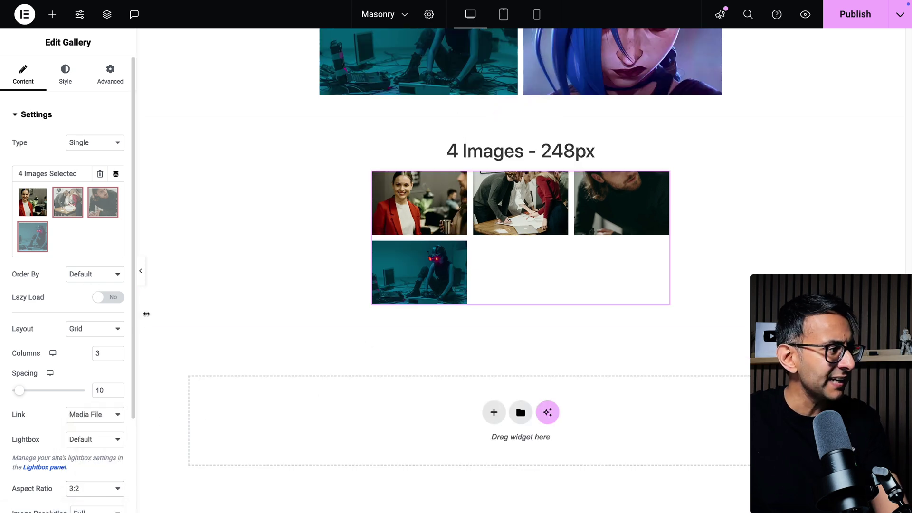
# Step: Switch back through Masonry and settle the 4-image gallery on the Justified layout
pyautogui.click(112, 329)
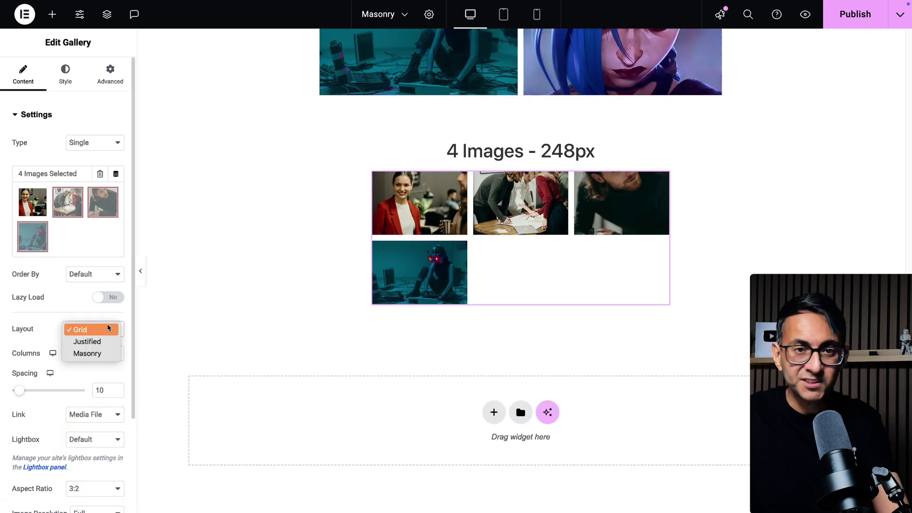
pyautogui.click(100, 354)
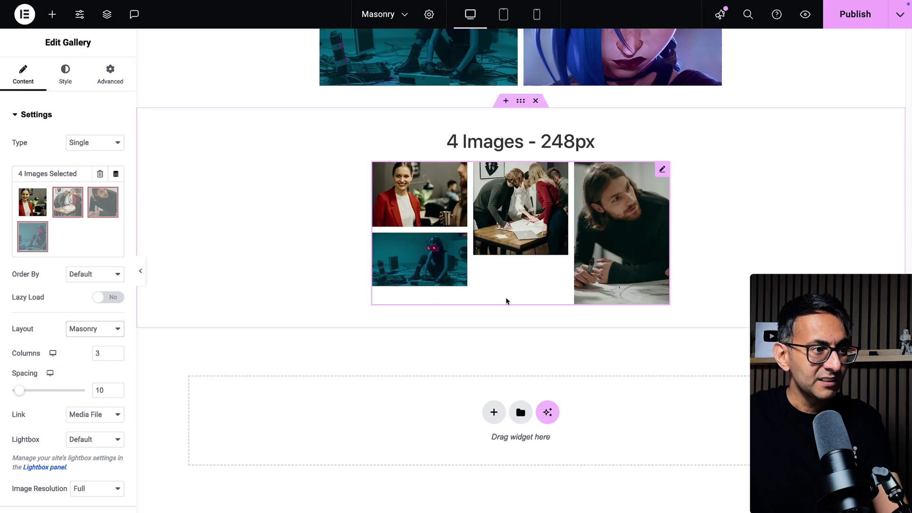
pyautogui.click(91, 329)
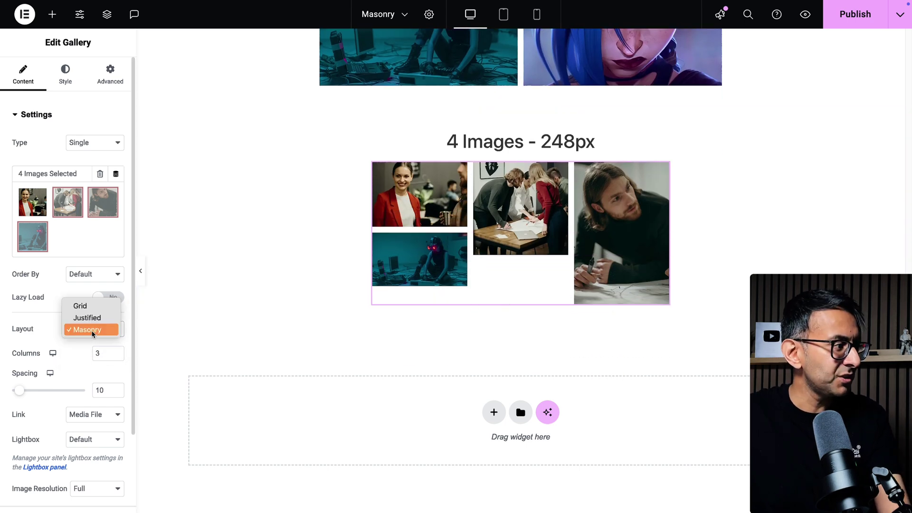
pyautogui.click(93, 321)
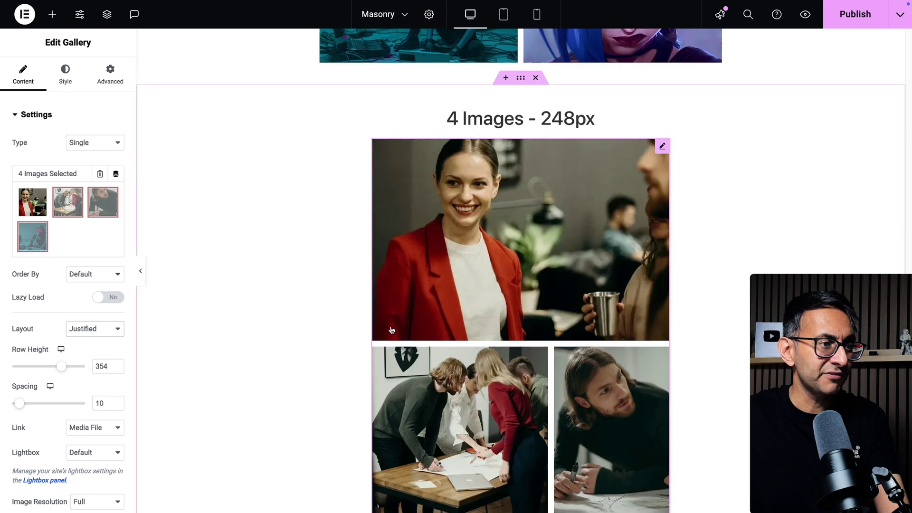